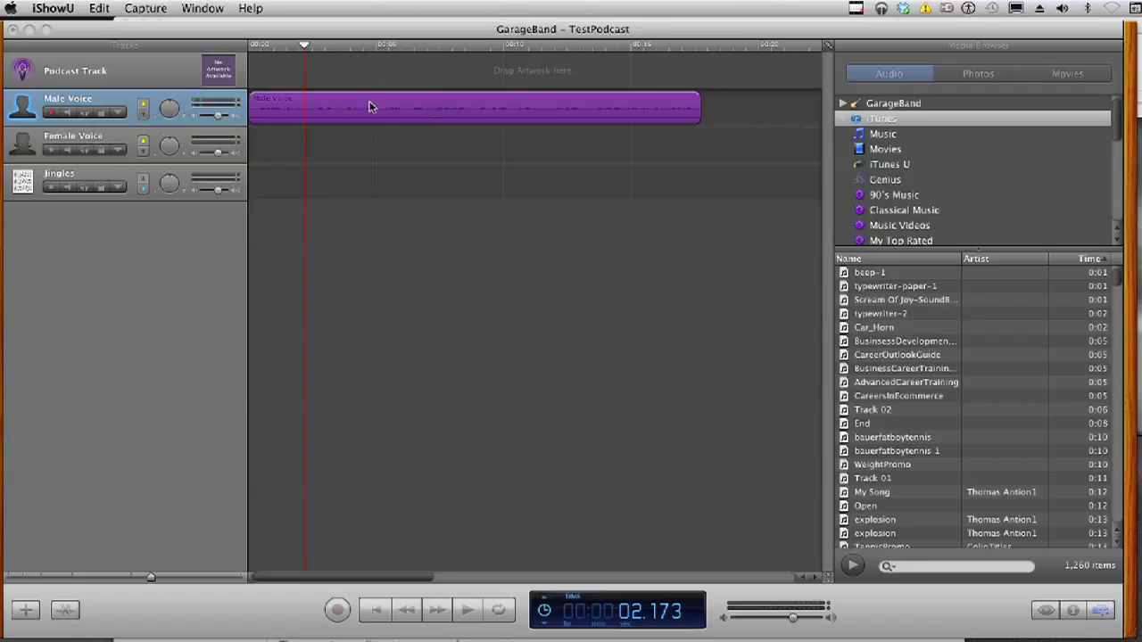
Step: Enlarge the timeline slightly and scrub the playhead along the Male Voice recording to review its positions
left_click(150, 577)
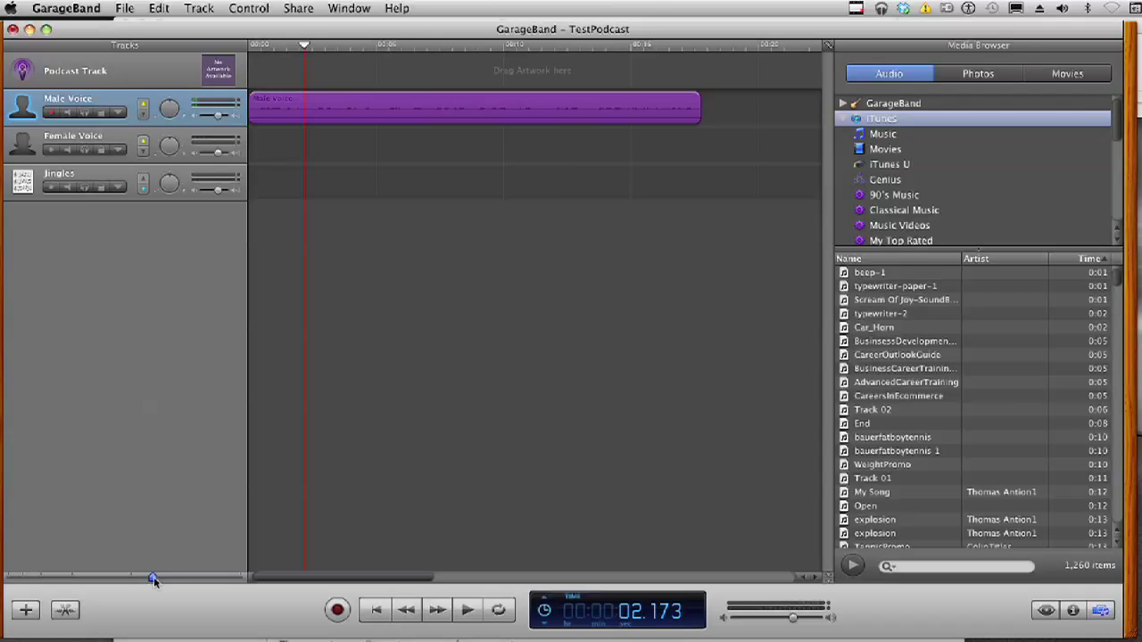
left_click_drag(154, 577, 157, 576)
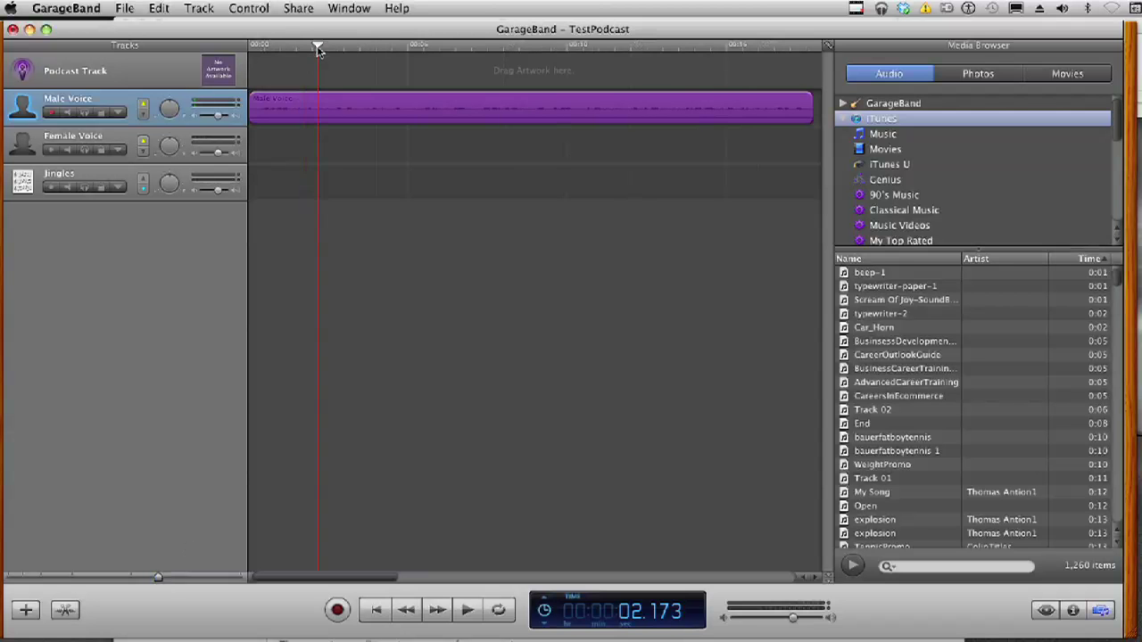
mouse_move(317, 45)
left_mouse_down()
mouse_move(283, 49)
mouse_move(509, 48)
mouse_move(302, 46)
left_mouse_up()
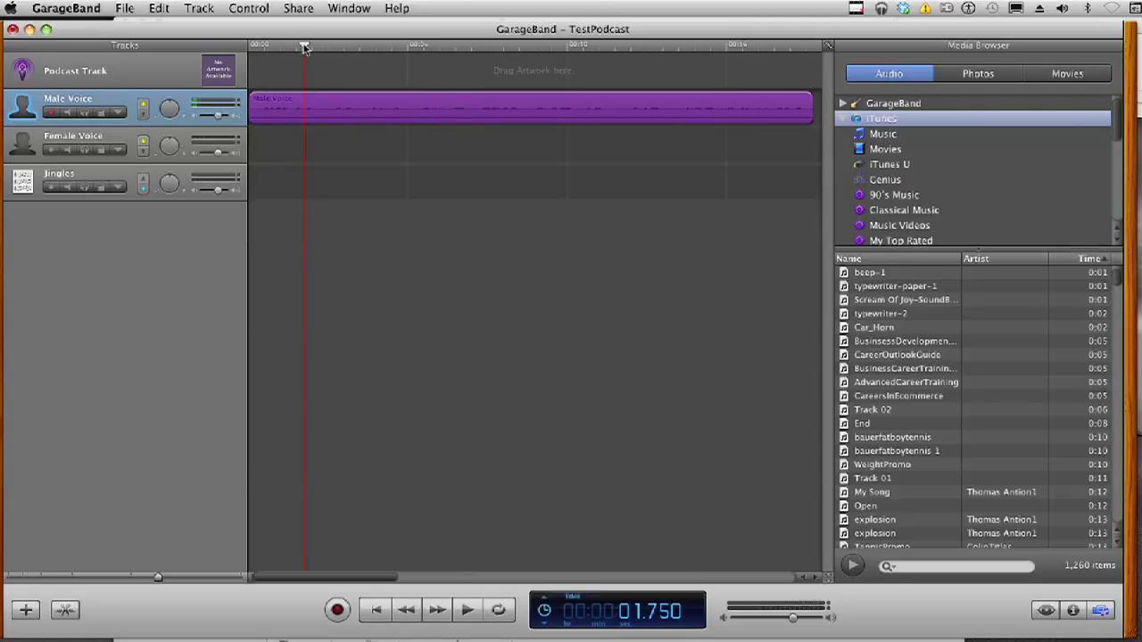
left_click_drag(304, 49, 337, 49)
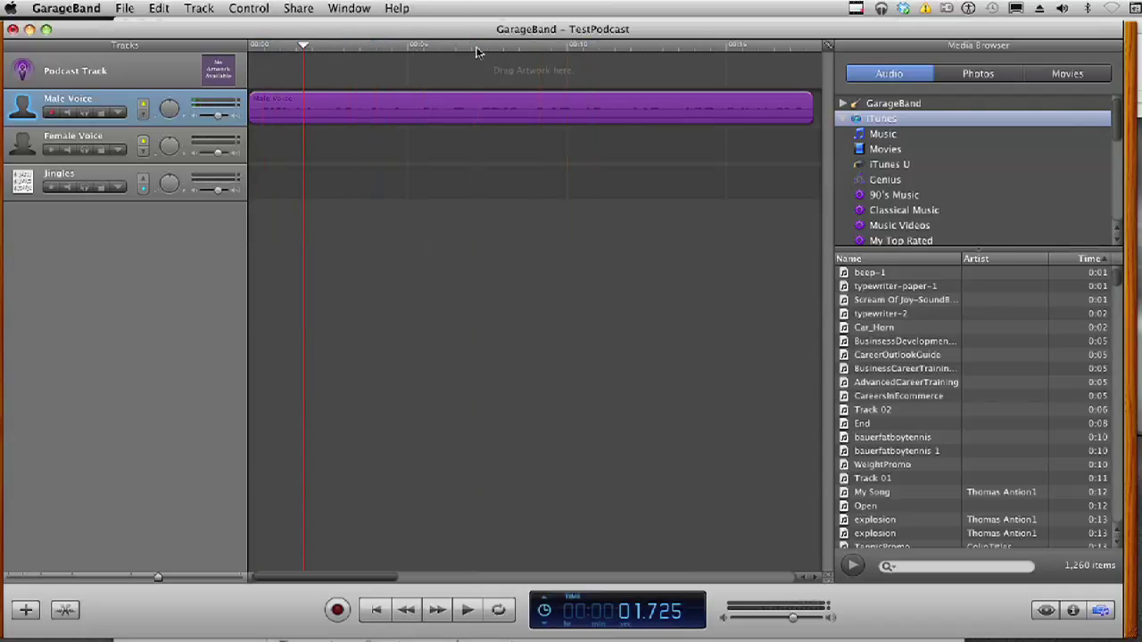
left_click(443, 67)
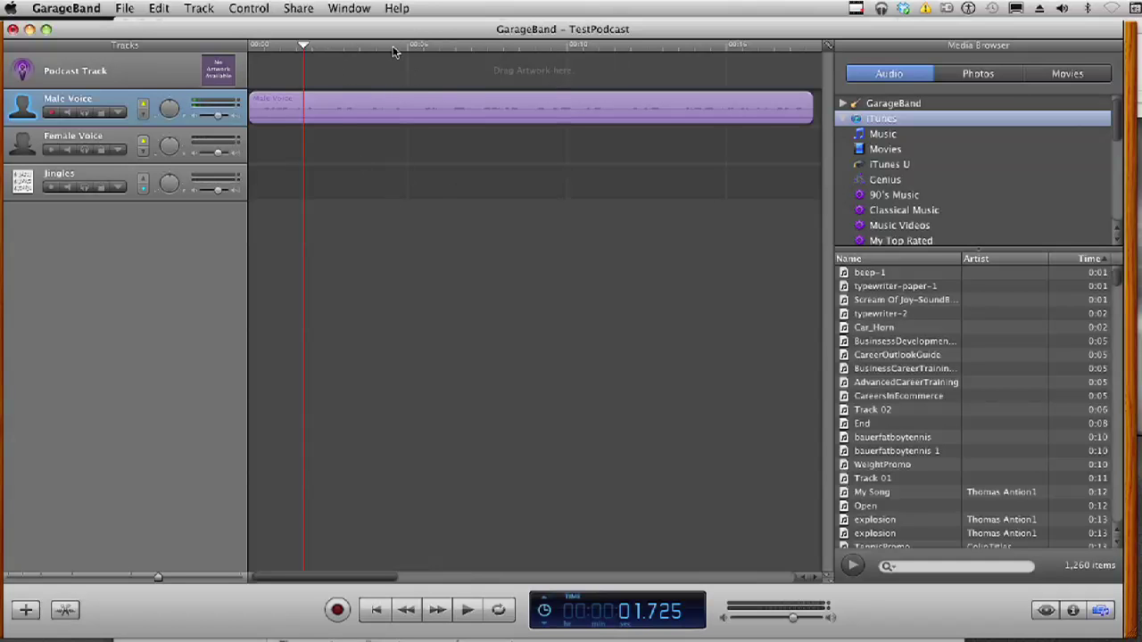
left_click_drag(394, 46, 350, 49)
left_click_drag(674, 48, 359, 56)
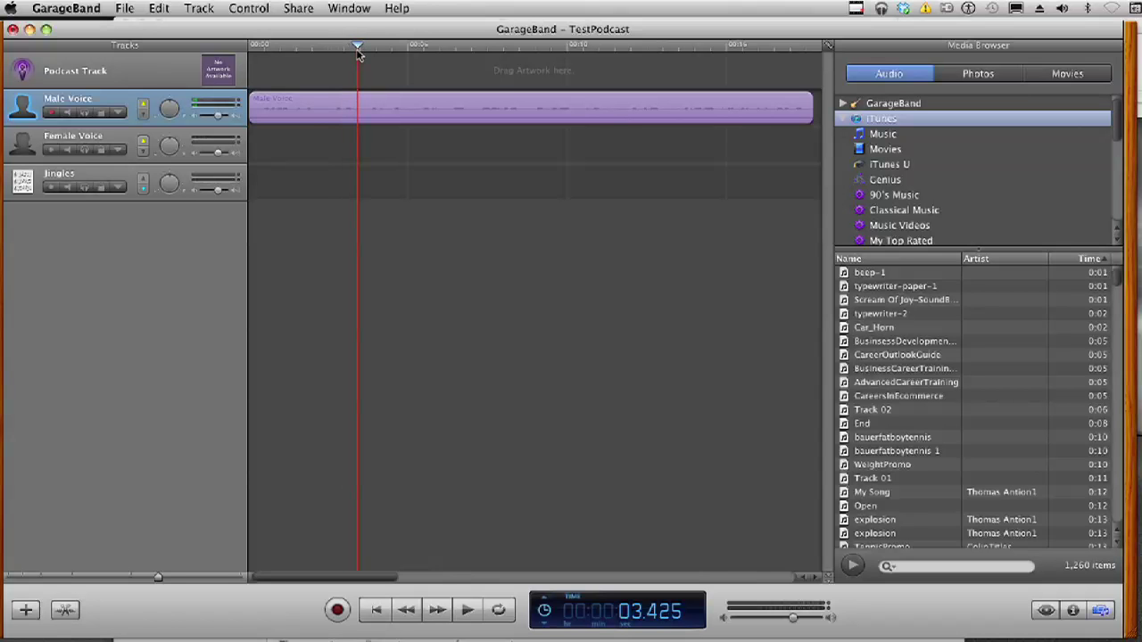
left_click_drag(358, 56, 349, 55)
left_click(334, 110)
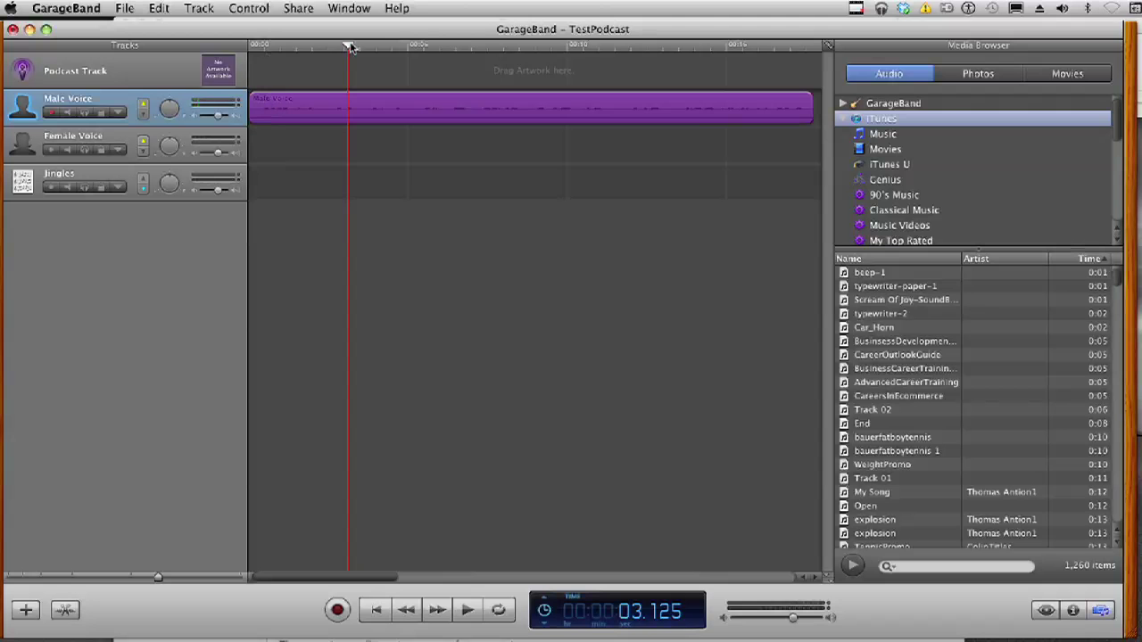
Step: Play the Male Voice recording from the start and place the playhead at 1.425 seconds
left_click_drag(349, 45, 250, 57)
key("space")
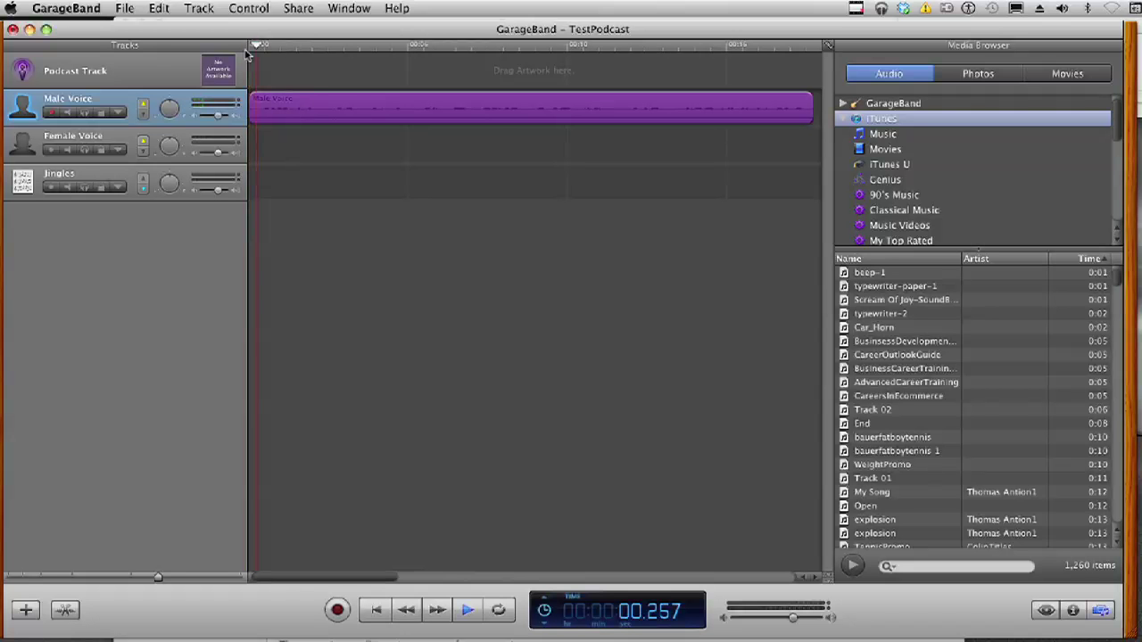
key("space")
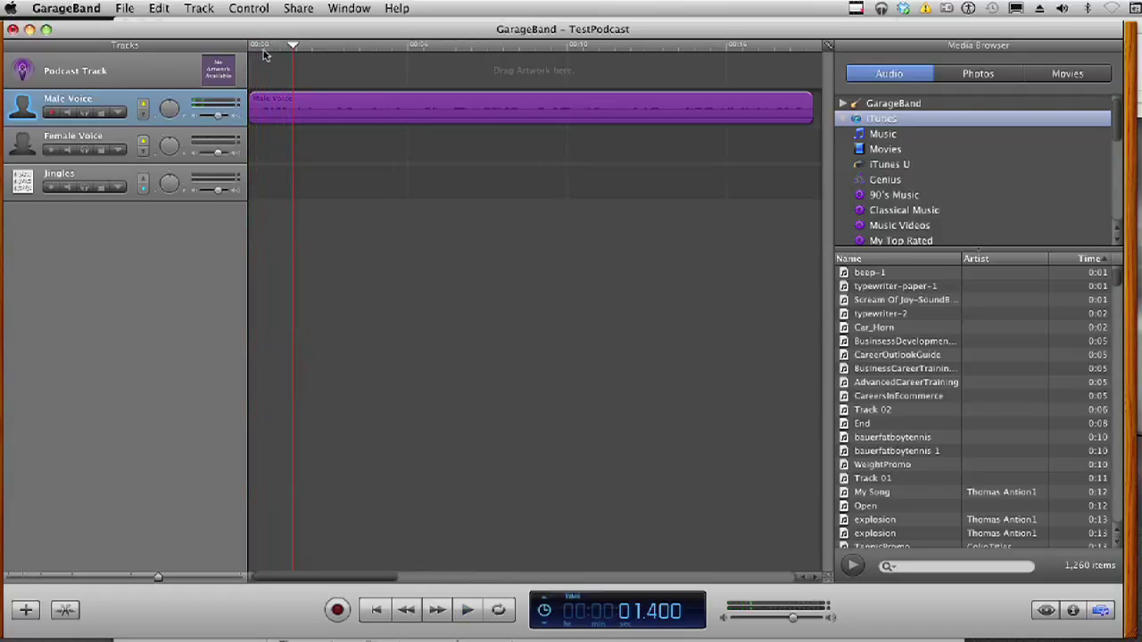
mouse_move(294, 46)
left_mouse_down()
mouse_move(251, 48)
mouse_move(294, 55)
left_mouse_up()
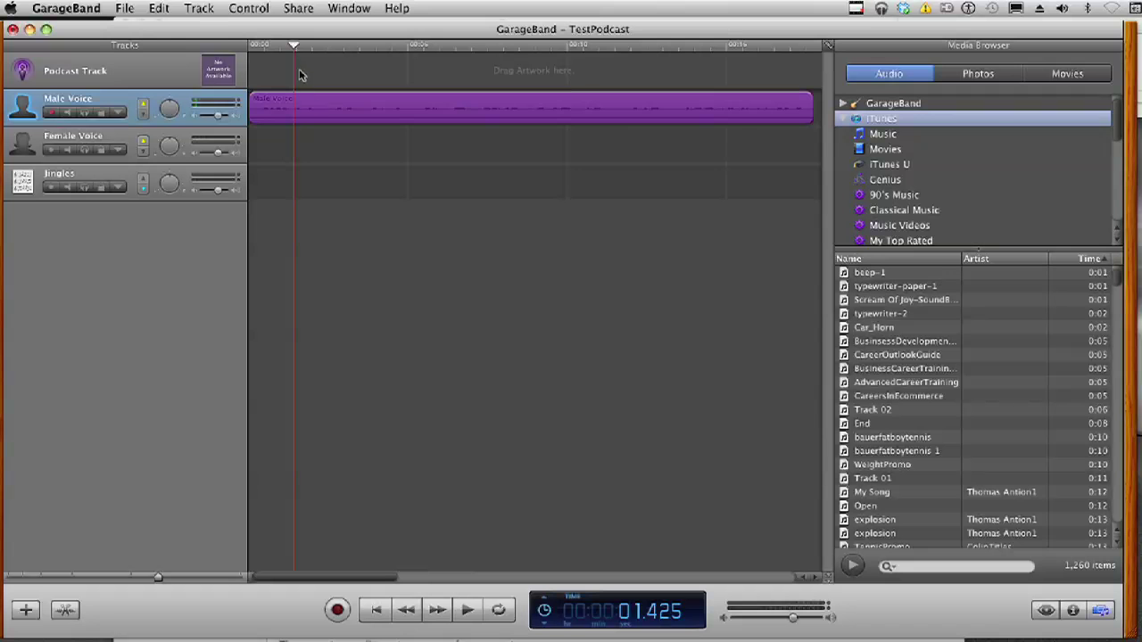
left_click(336, 136)
left_click(344, 106)
left_click(336, 143)
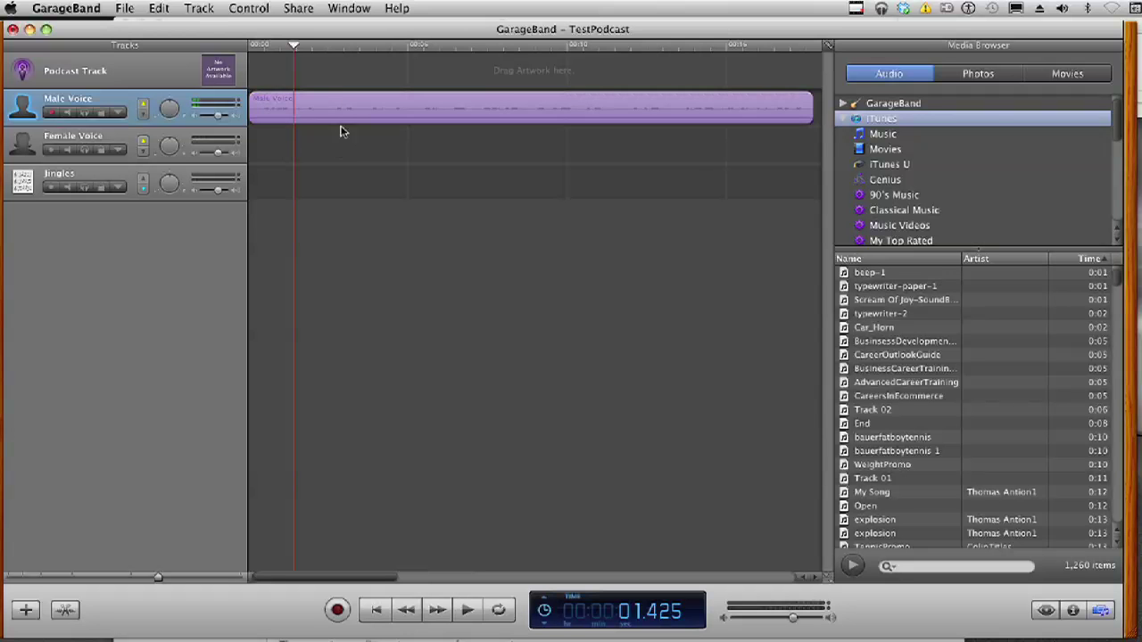
left_click(340, 99)
left_click(332, 147)
left_click(346, 109)
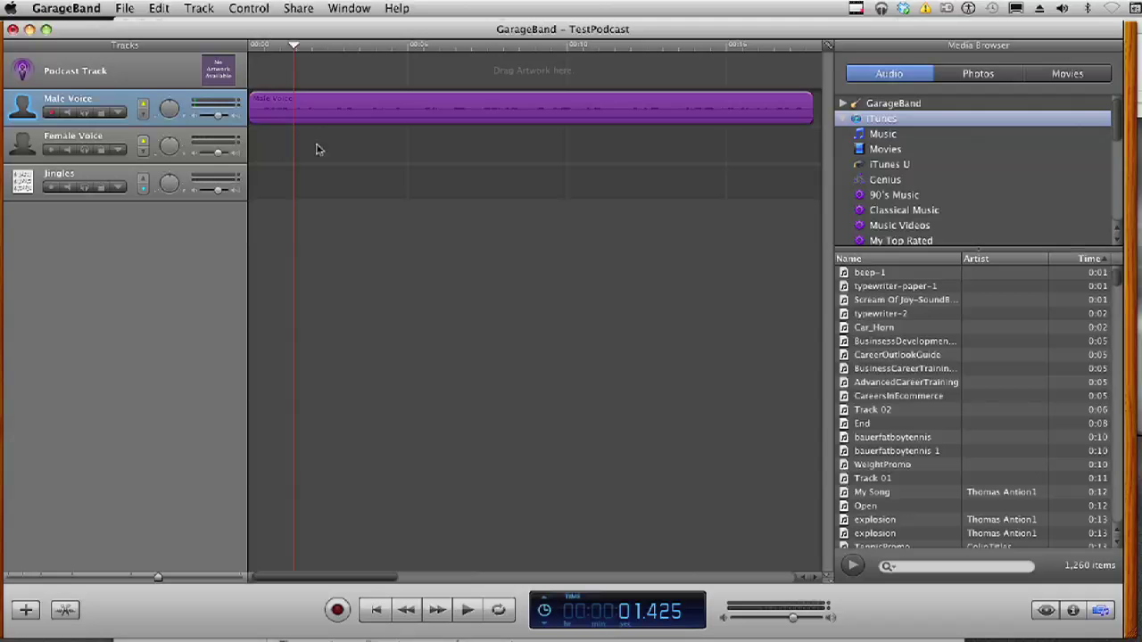
left_click(316, 149)
left_click(344, 107)
left_click(119, 141)
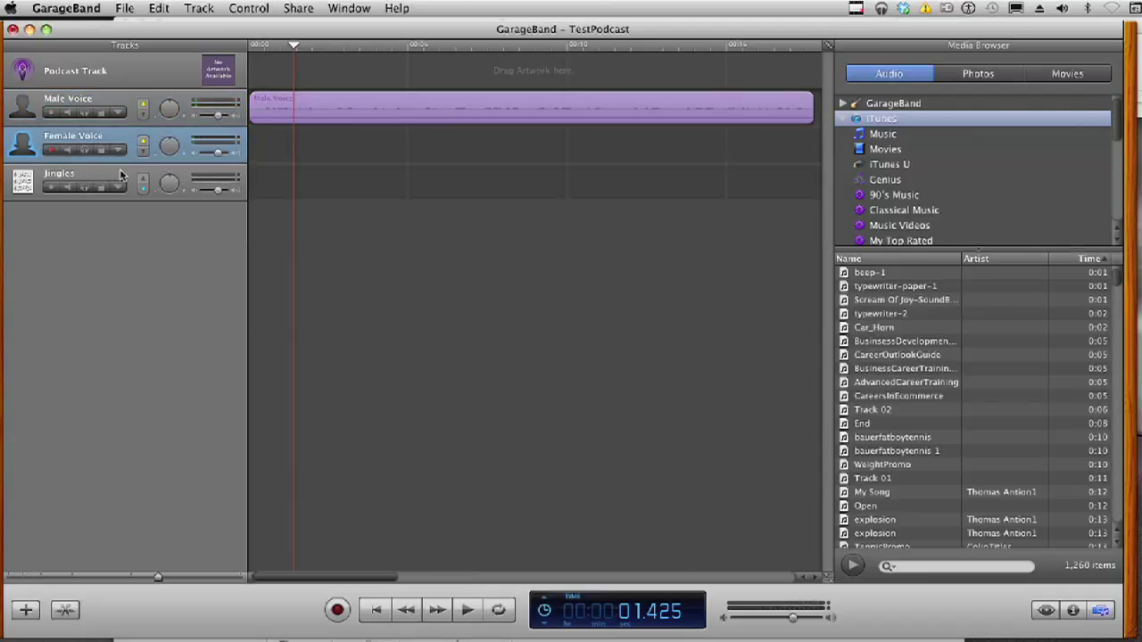
left_click(121, 176)
left_click(136, 145)
left_click(353, 102)
left_click(354, 142)
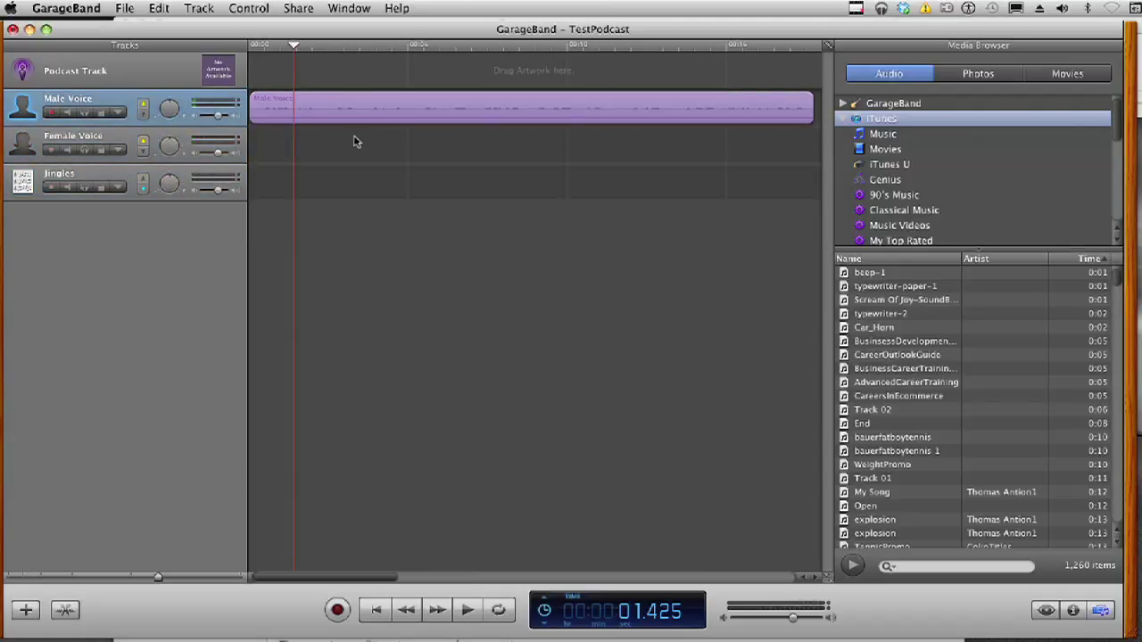
Step: Split the Male Voice region at the playhead position of 1.425 seconds
left_click(325, 111)
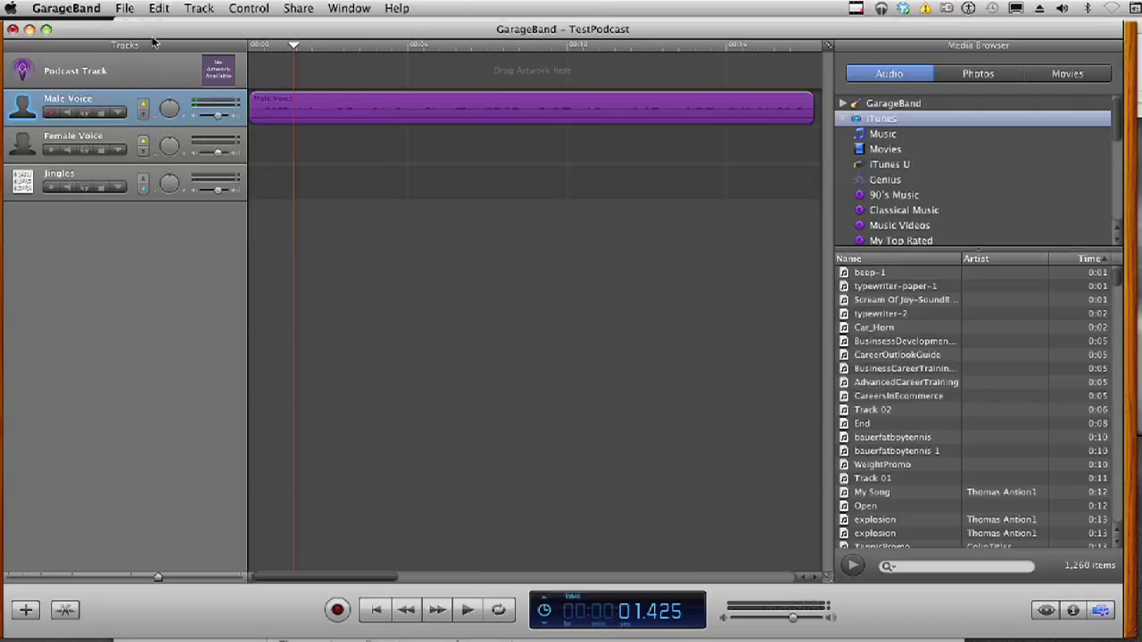
left_click(158, 9)
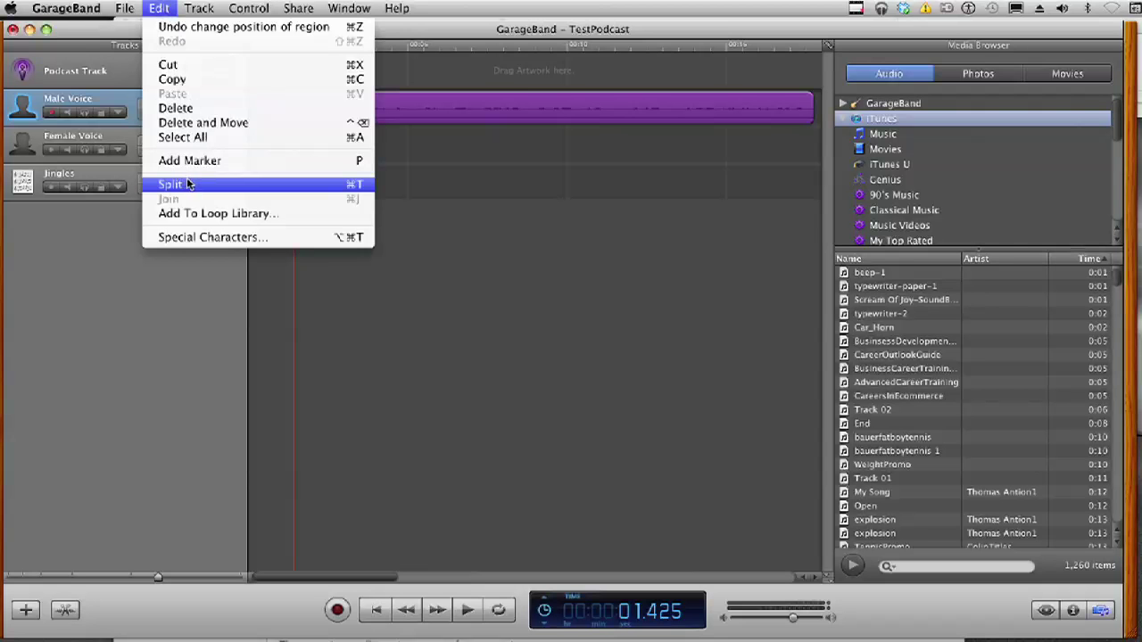
left_click(188, 186)
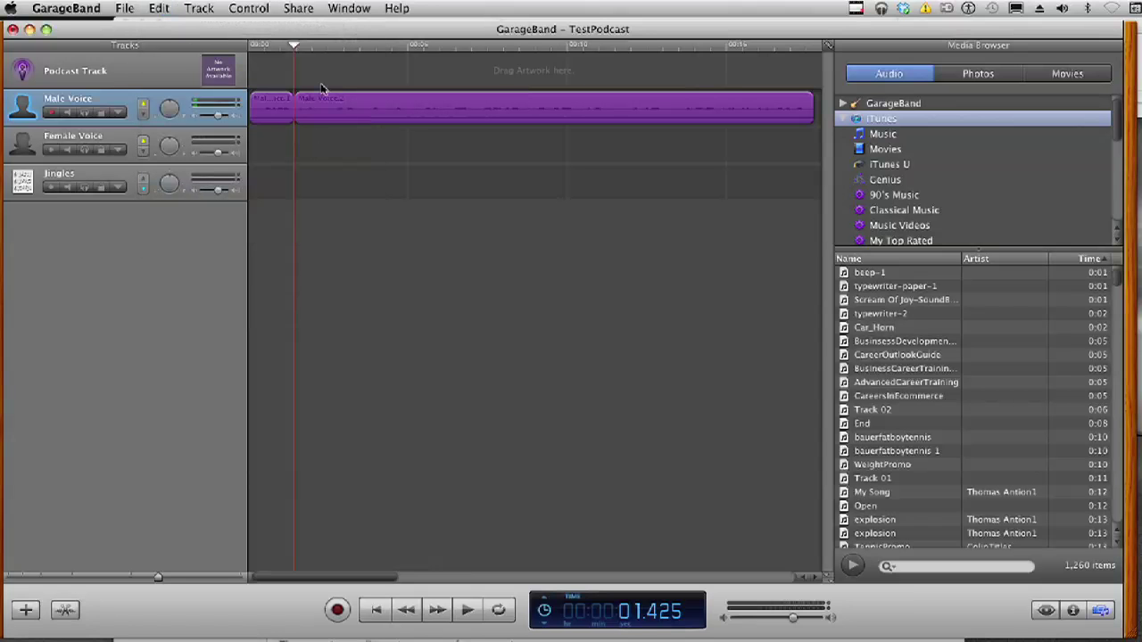
Step: Move the playhead off the cut and select the two Male Voice segments separately to check the split
left_click_drag(313, 49, 415, 49)
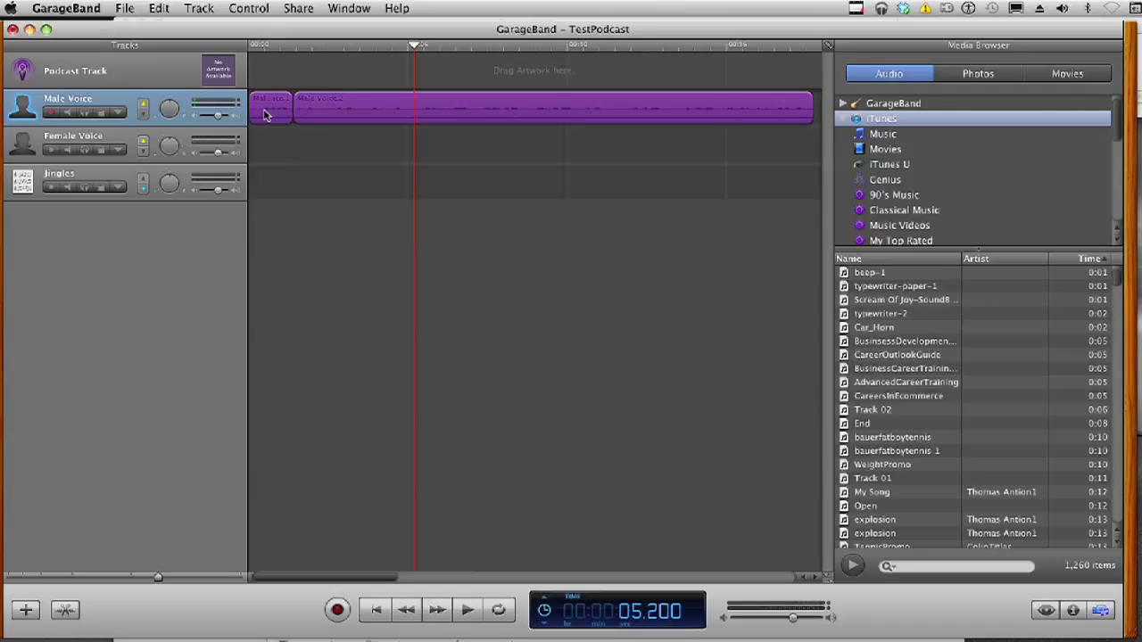
left_click(323, 141)
left_click(318, 113)
left_click(268, 110)
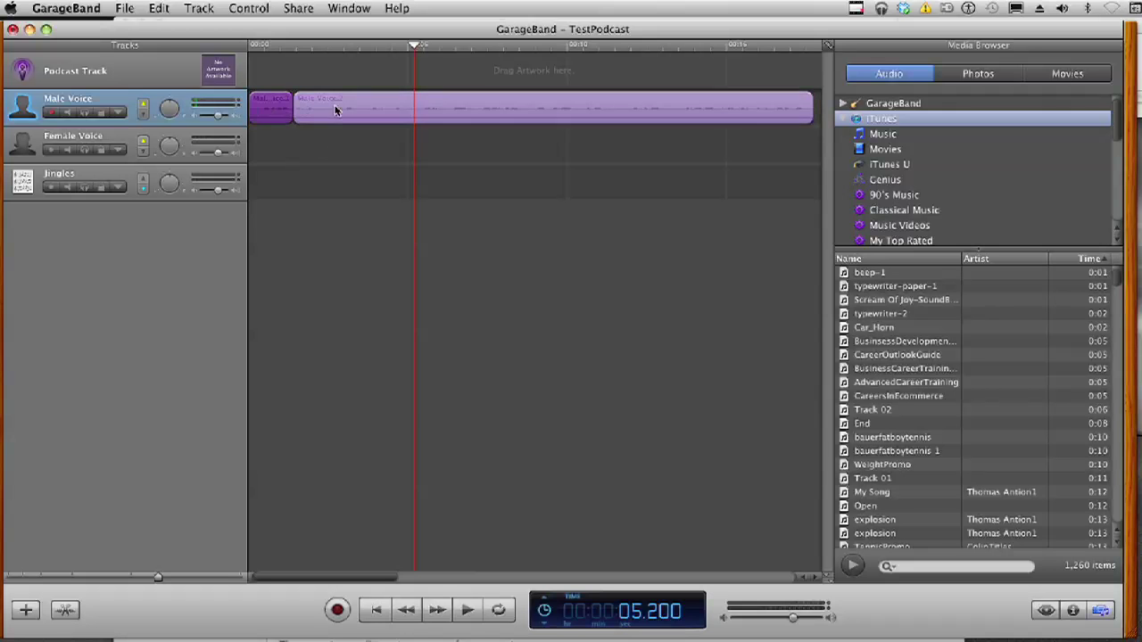
left_click(334, 106)
left_click(268, 110)
left_click(334, 104)
left_click(268, 112)
left_click(280, 48)
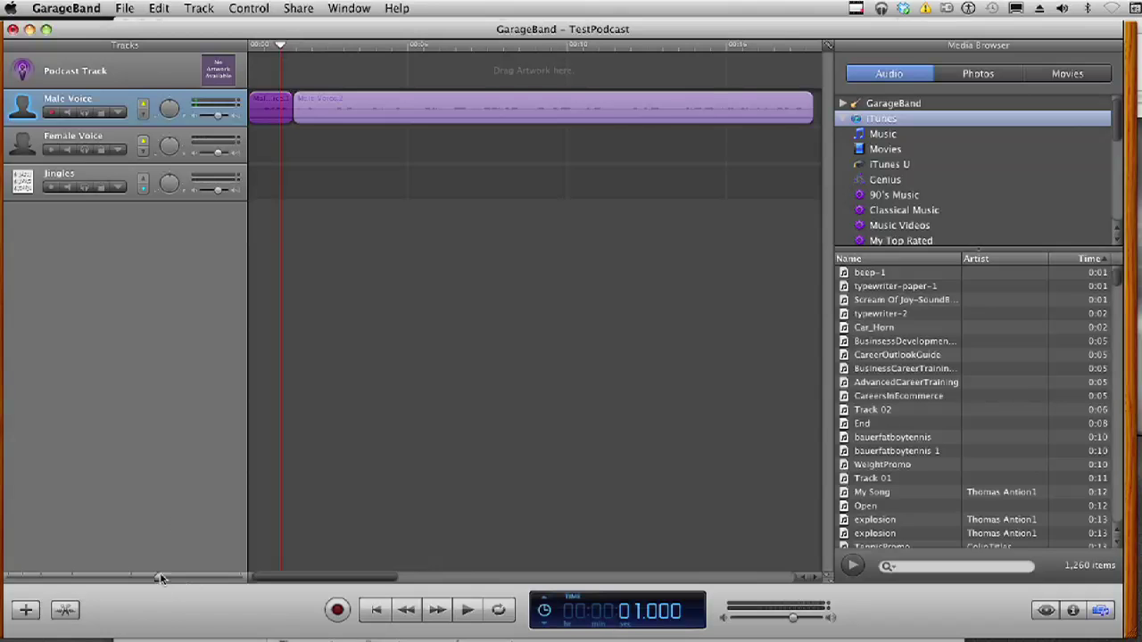
Step: Delete the first Male Voice segment, the short piece before the cut, keeping the longer segment after it
left_click_drag(160, 576, 202, 575)
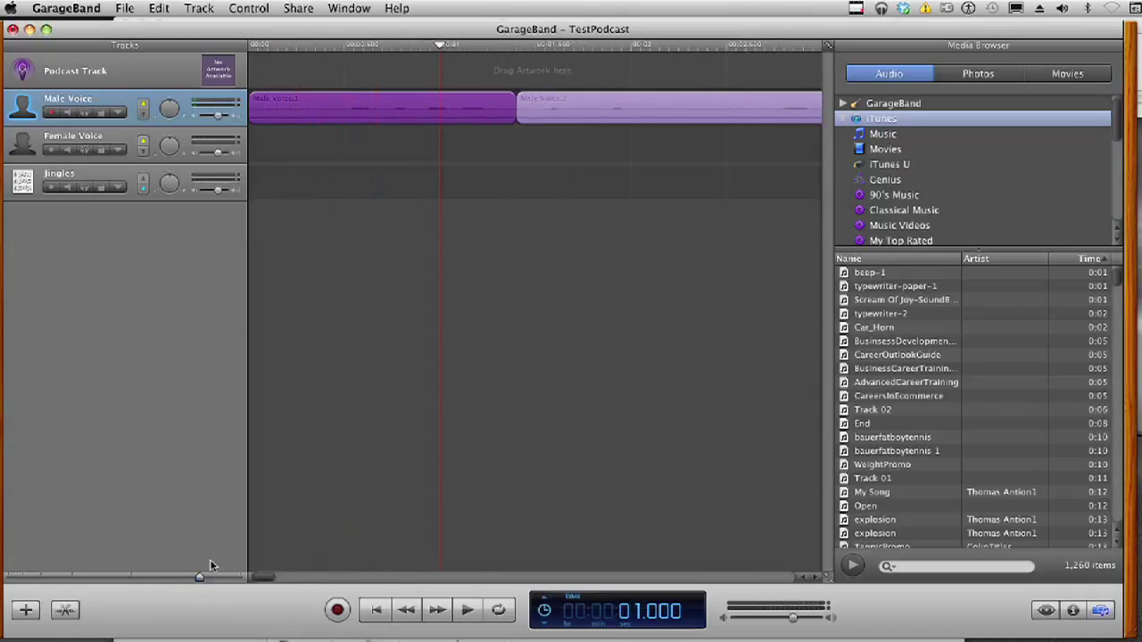
left_click_drag(441, 45, 556, 68)
left_click(519, 107)
left_click(373, 112)
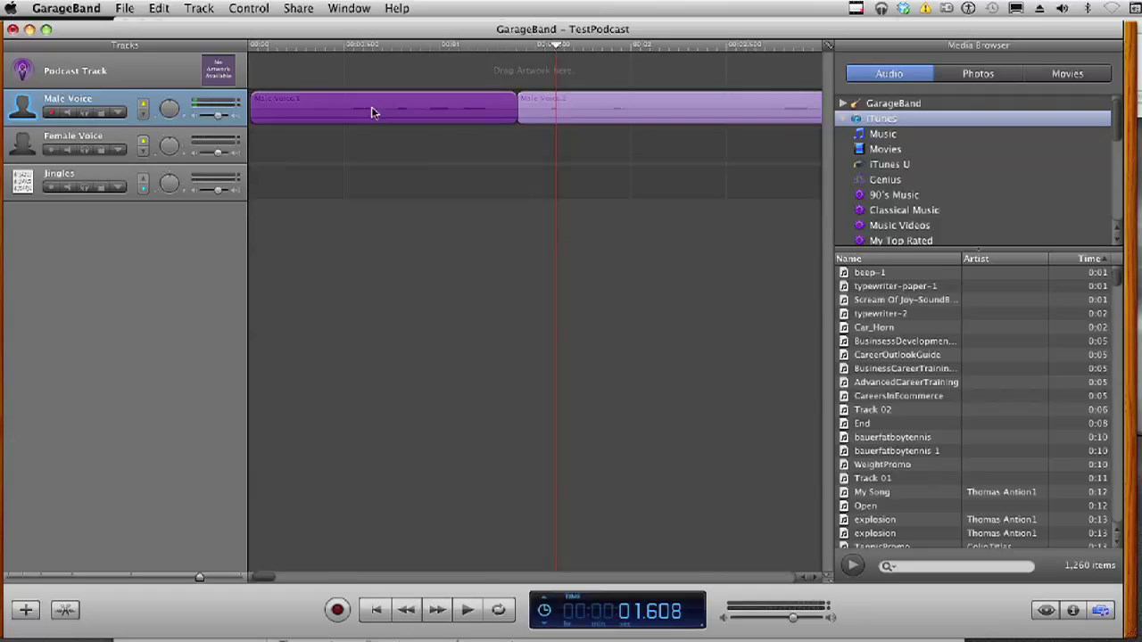
left_click(553, 109)
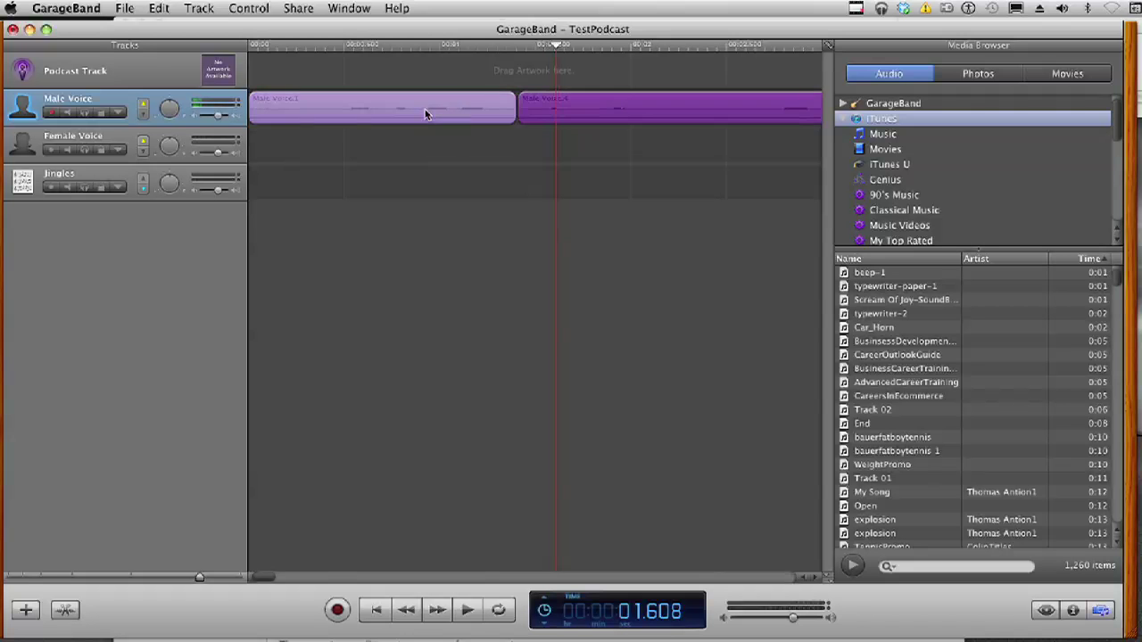
left_click(428, 111)
left_click(546, 109)
left_click(428, 111)
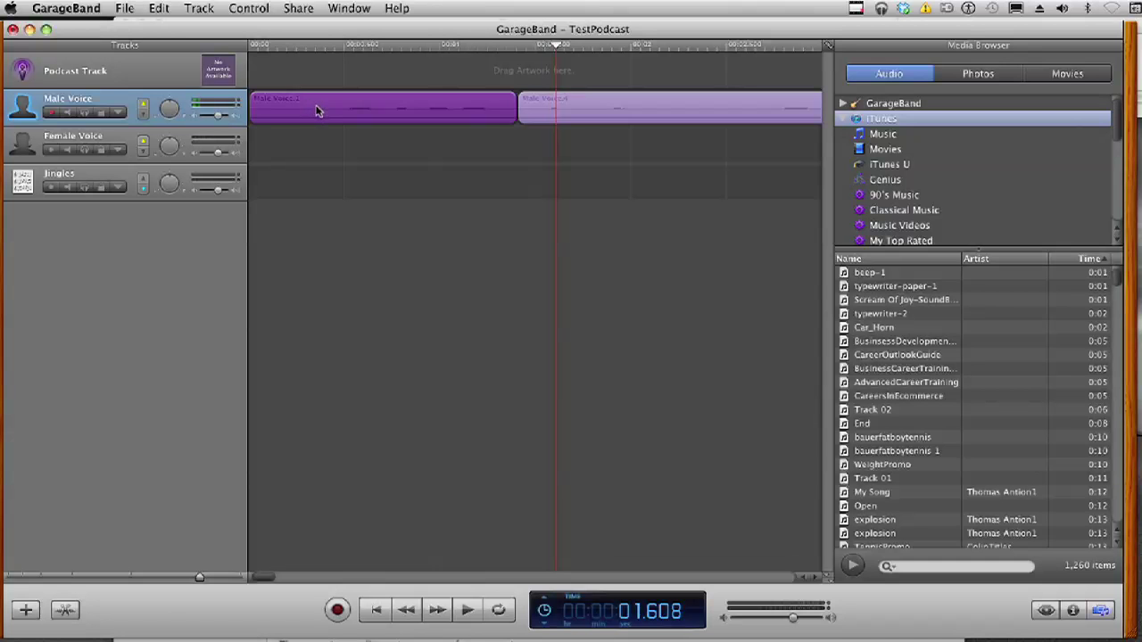
key("Delete")
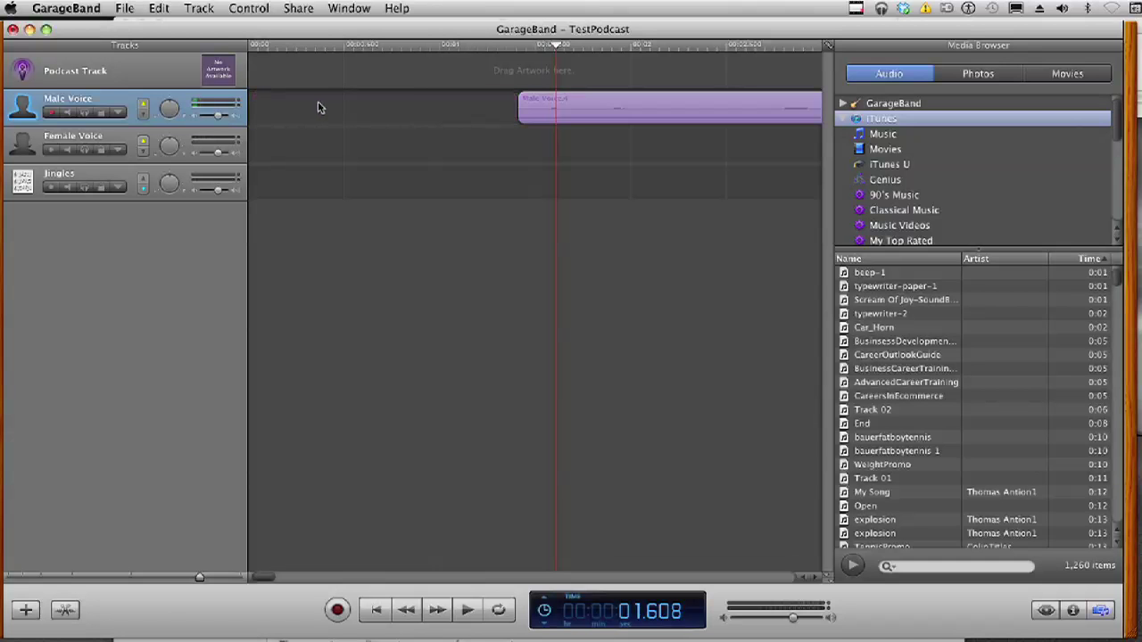
Step: Return the playhead to zero and move the remaining Male Voice segment to the beginning of the timeline
left_click_drag(555, 44, 238, 81)
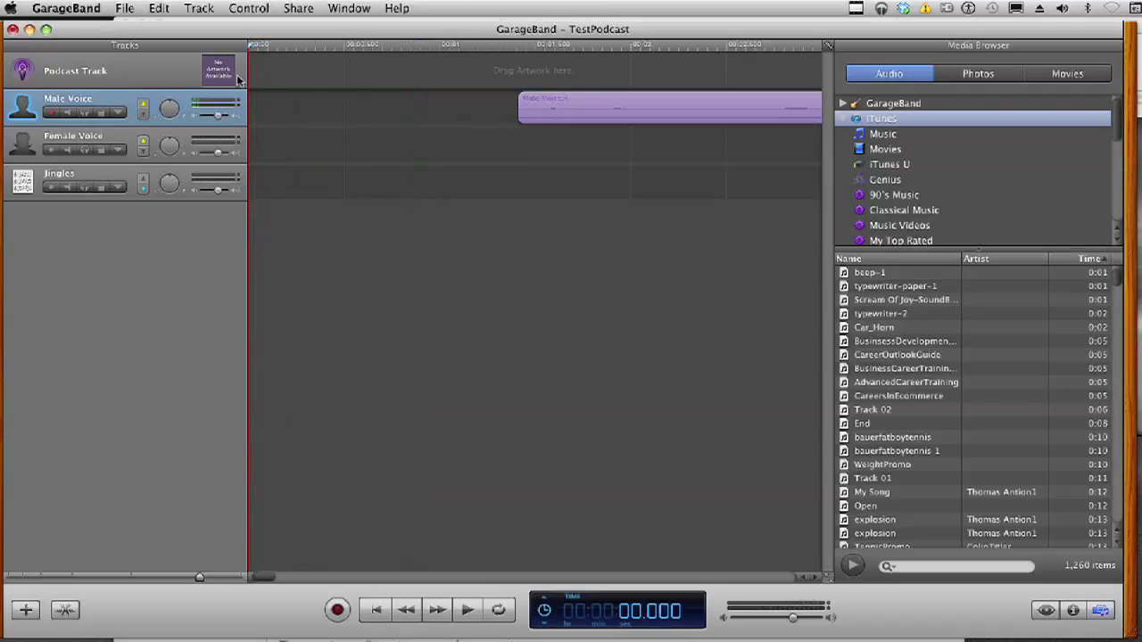
left_click(709, 105)
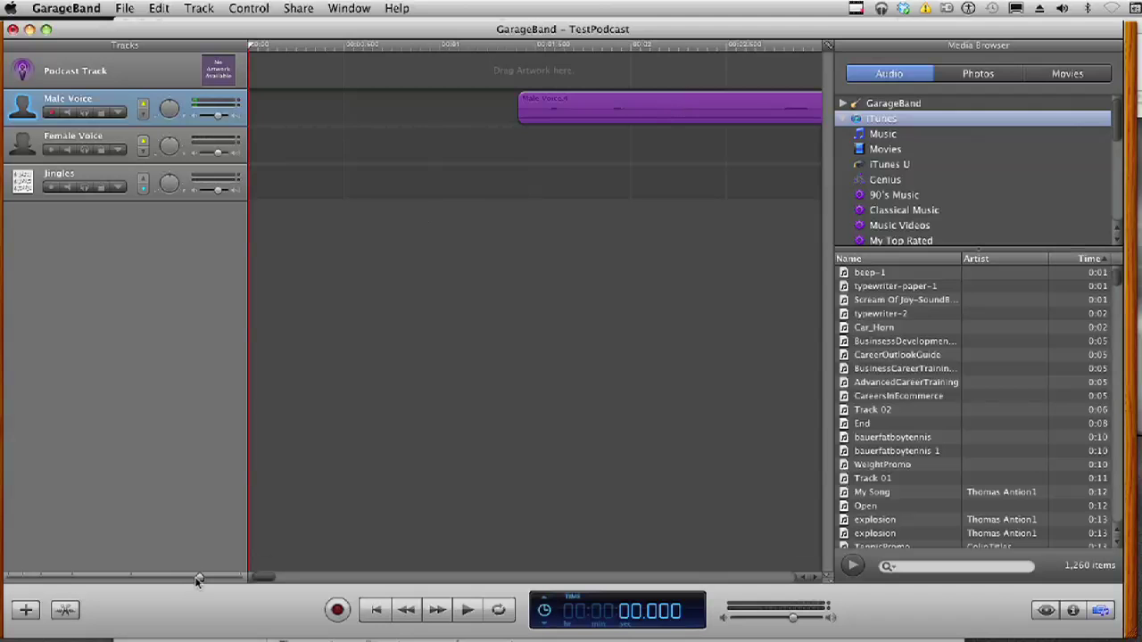
left_click_drag(197, 578, 167, 578)
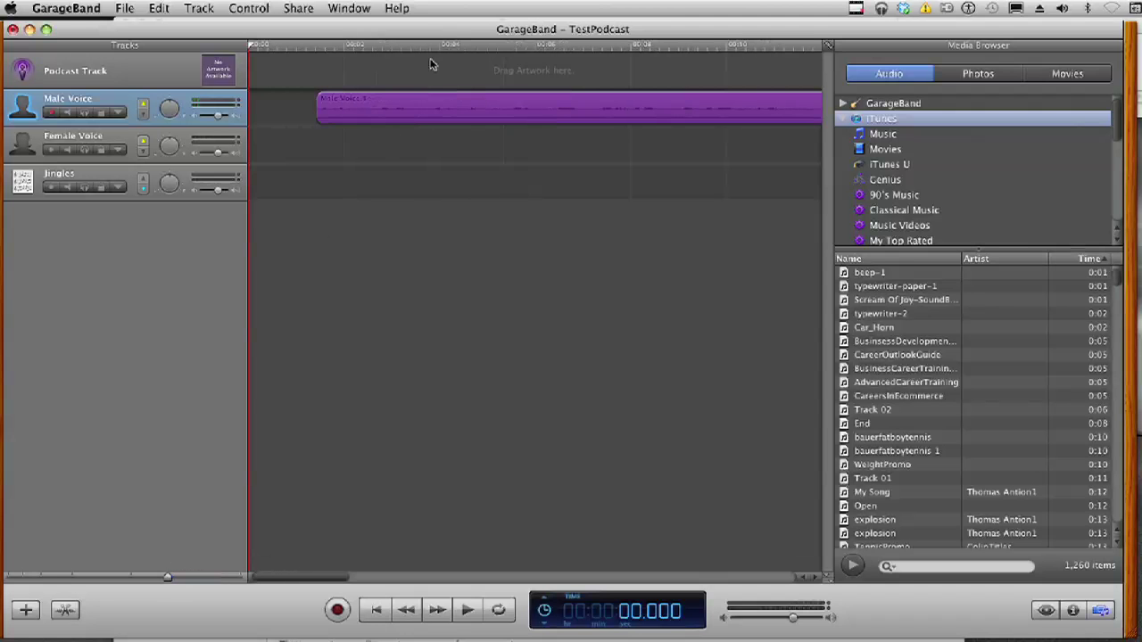
left_click_drag(474, 102, 407, 114)
mouse_move(251, 49)
left_mouse_down()
mouse_move(284, 49)
mouse_move(252, 49)
left_mouse_up()
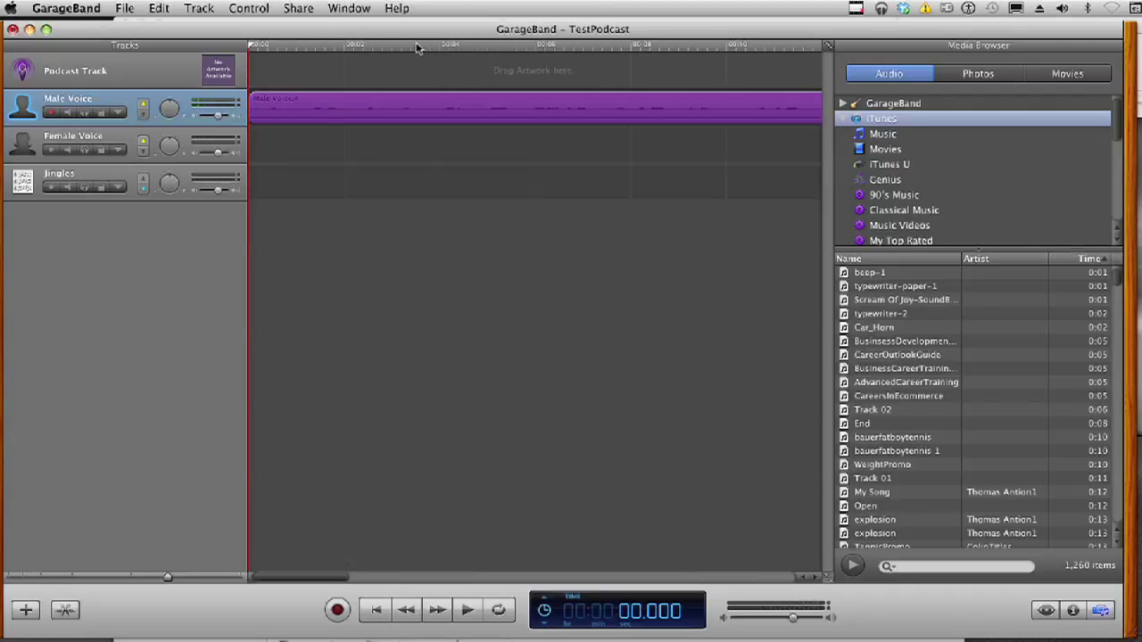
Step: Play part of the Male Voice recording and split the region at 4.736 seconds
left_click(378, 49)
key("space")
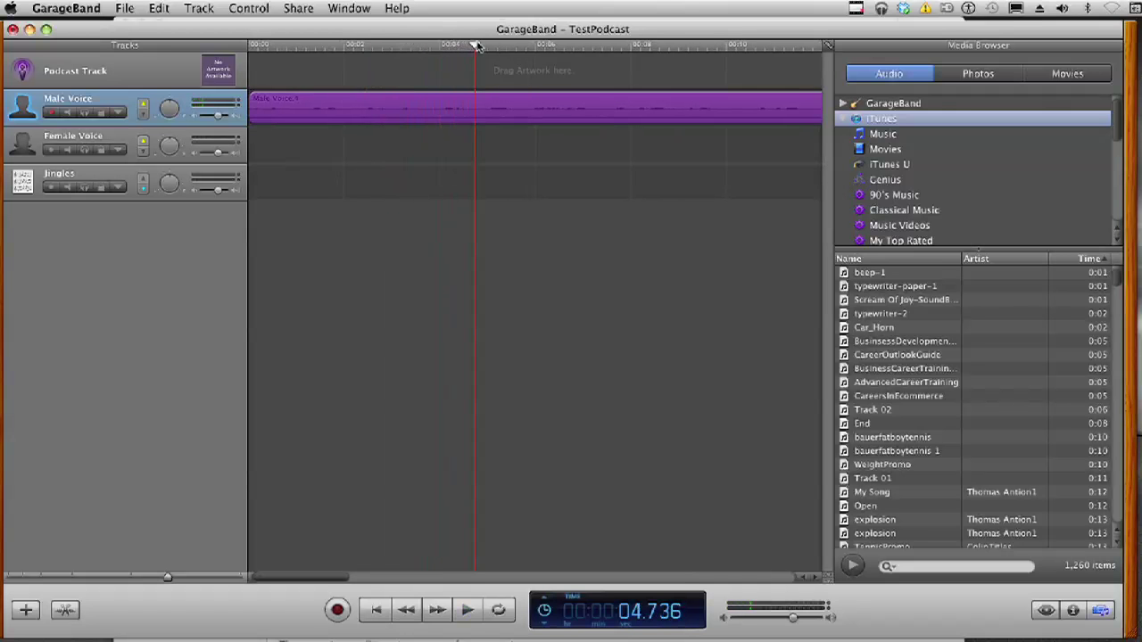
left_click(165, 10)
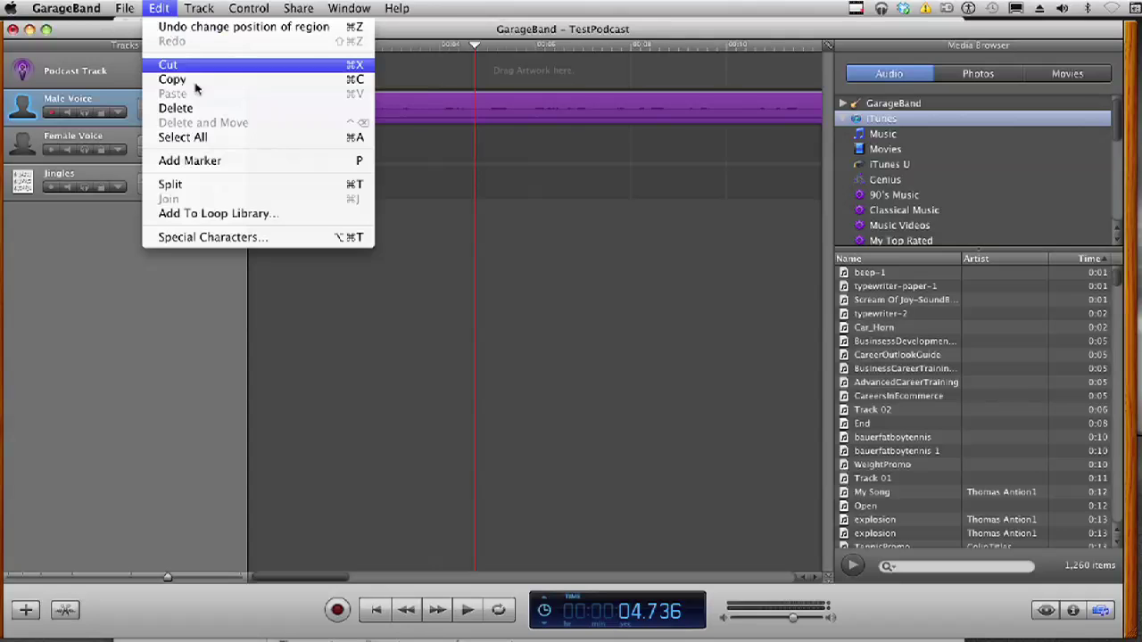
left_click(194, 184)
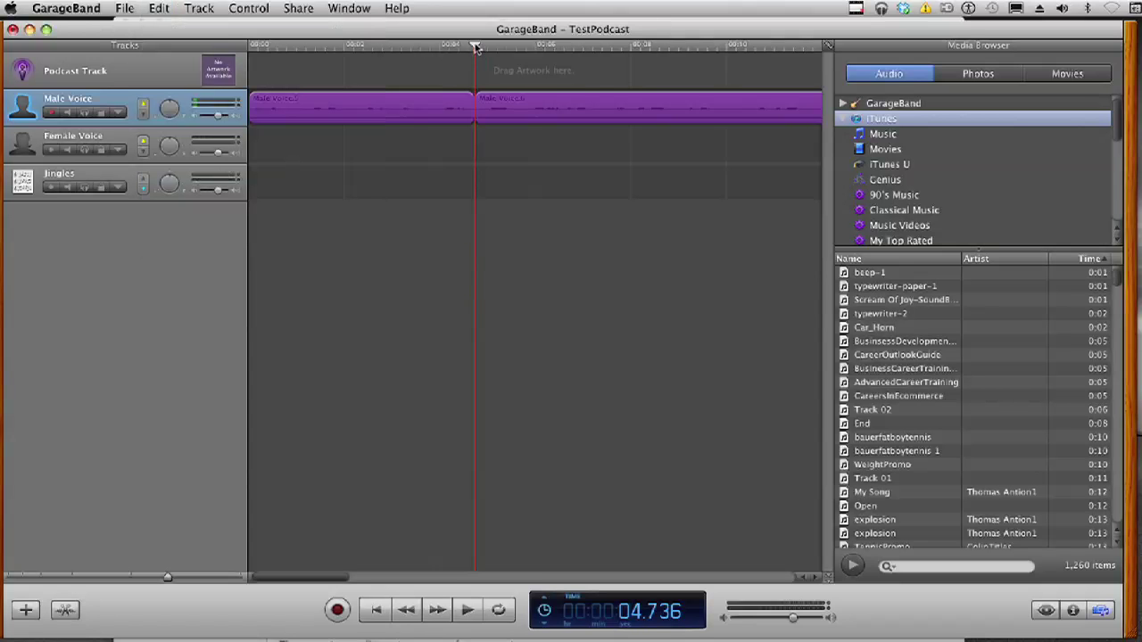
Step: Play the Male Voice recording a little past the first cut and split the region again at 5.721 seconds
left_click_drag(475, 47, 484, 47)
key("space")
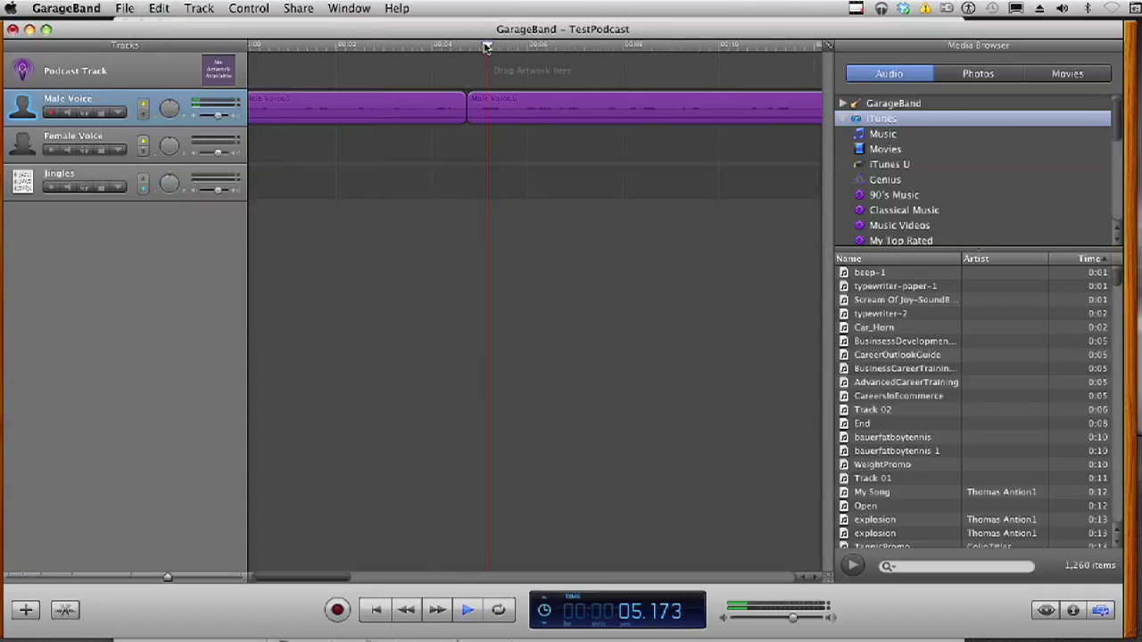
key("space")
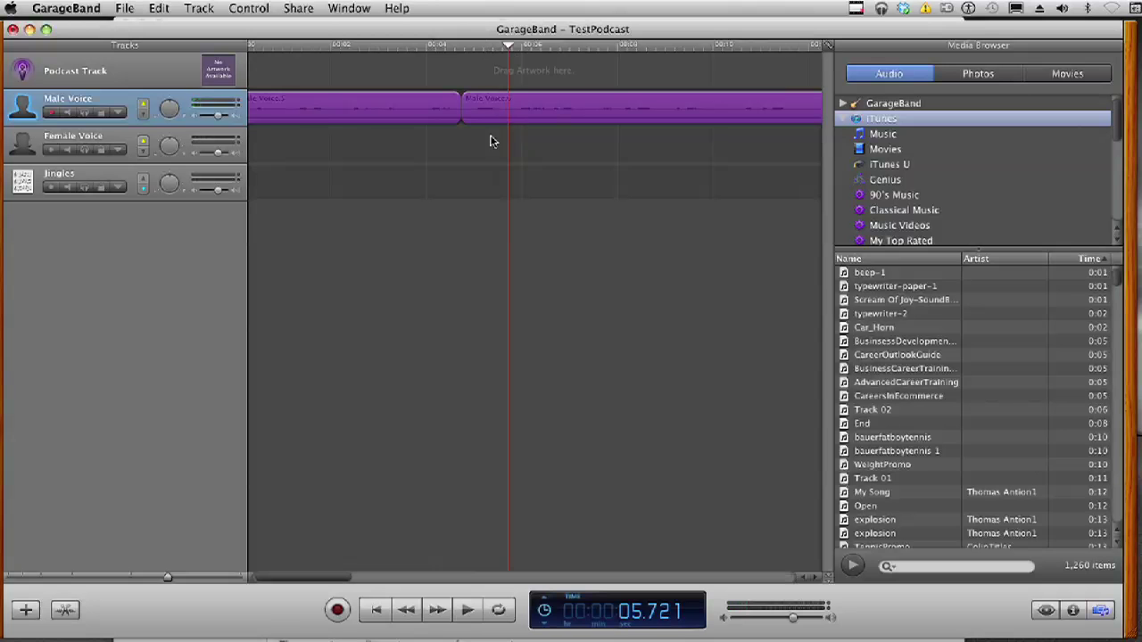
left_click(165, 8)
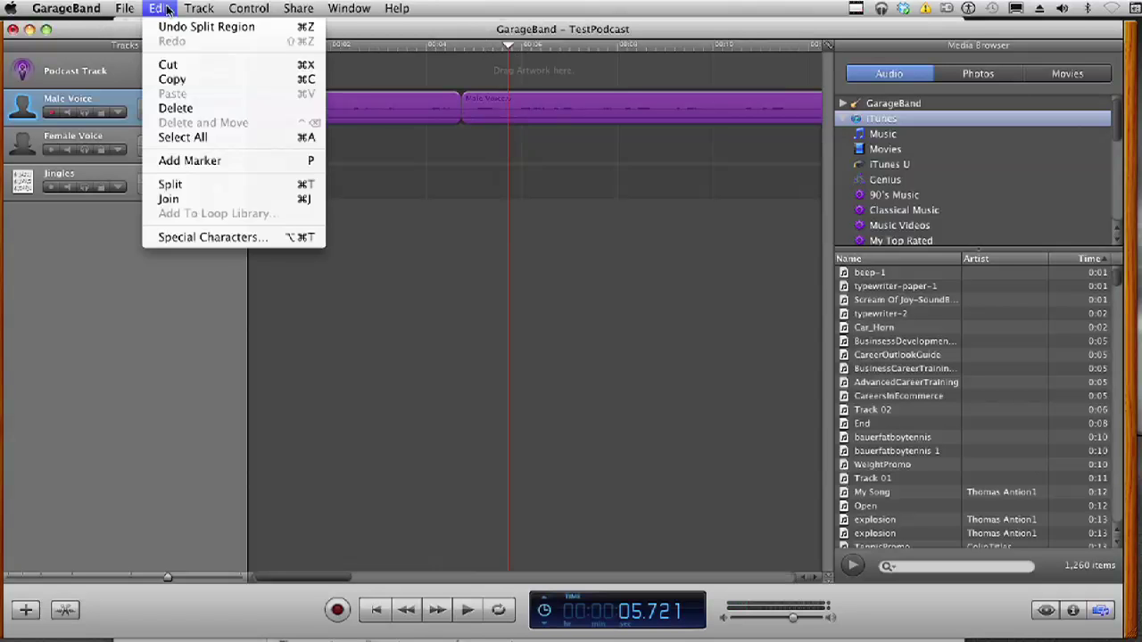
left_click(171, 184)
Step: Deselect everything and select each of the three Male Voice segments in turn to check the two cuts
left_click(416, 155)
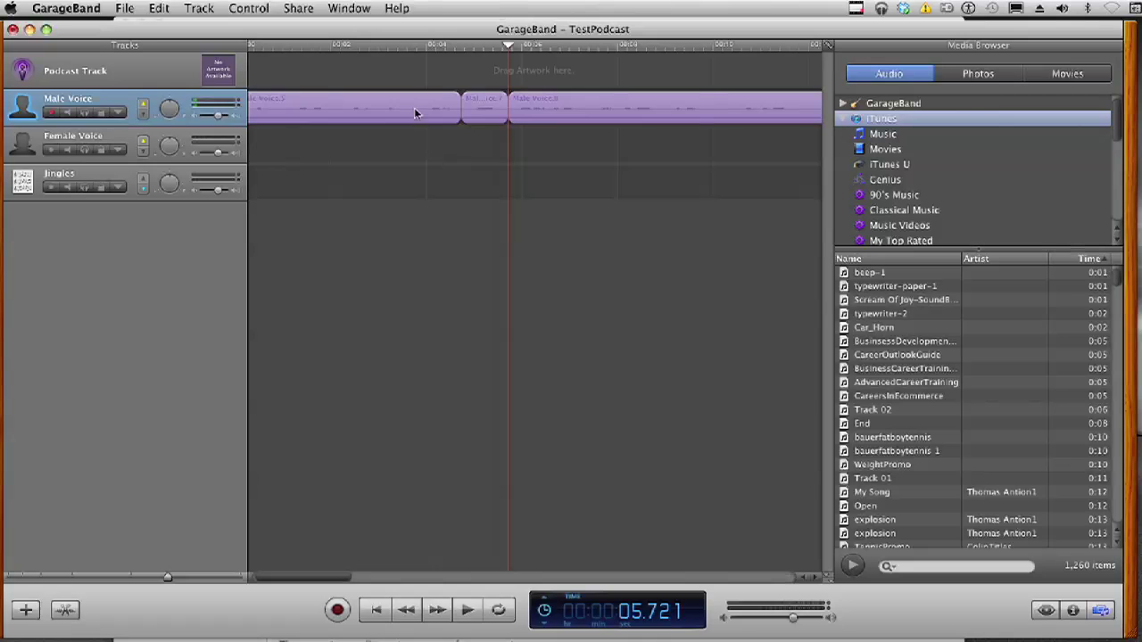
left_click(414, 105)
left_click(478, 105)
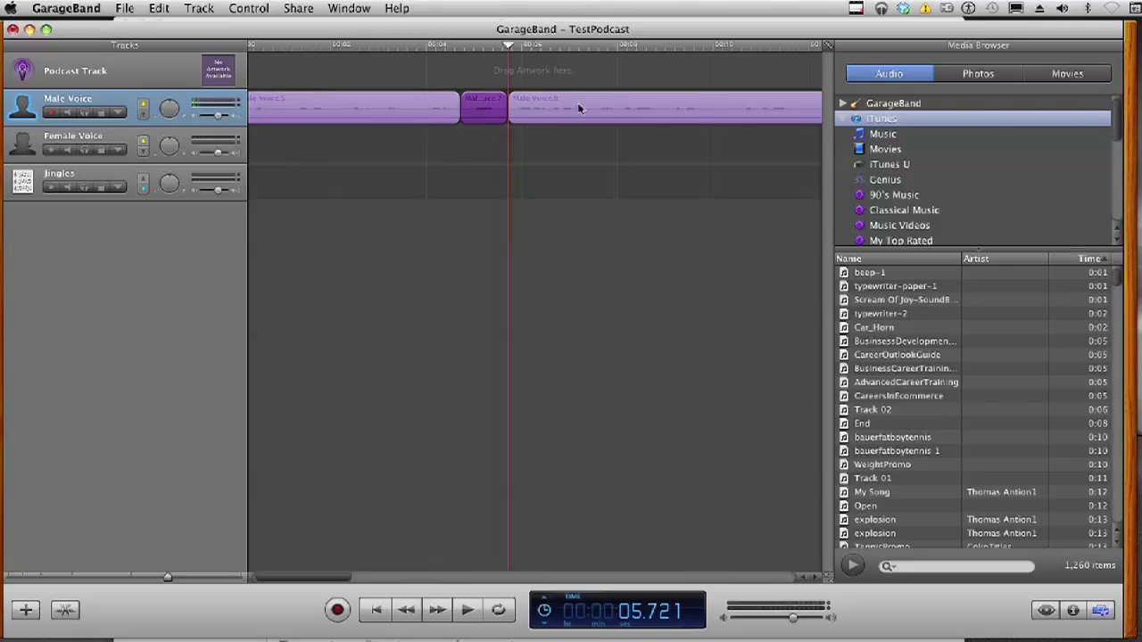
left_click(608, 101)
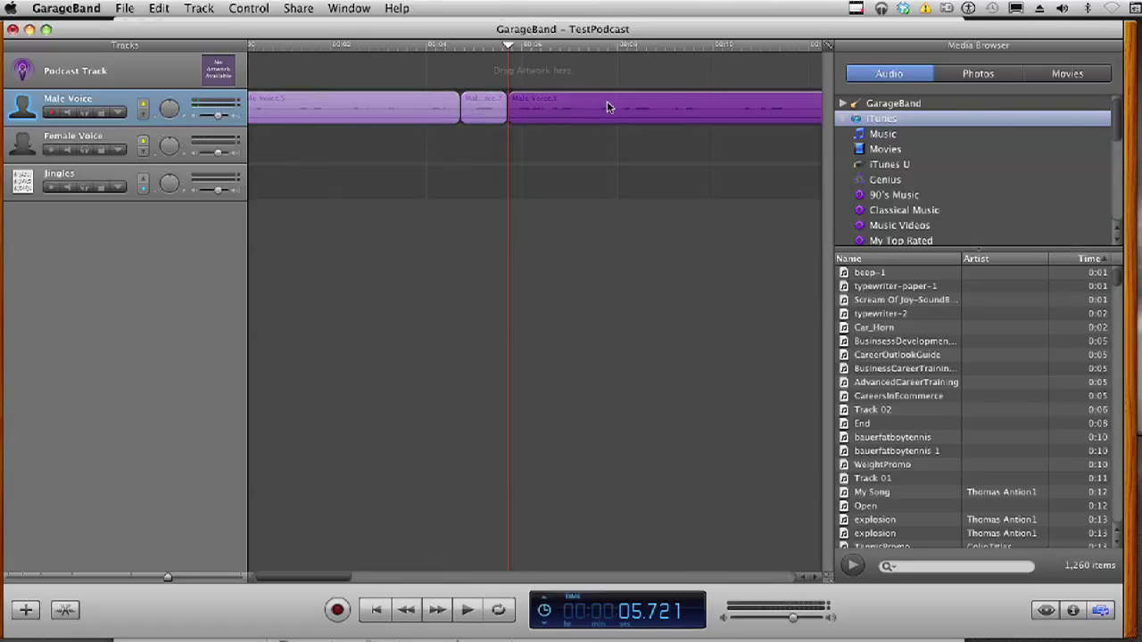
Step: Delete the short middle Male Voice segment and move the segment after it back against the first one to close the gap
left_click(482, 105)
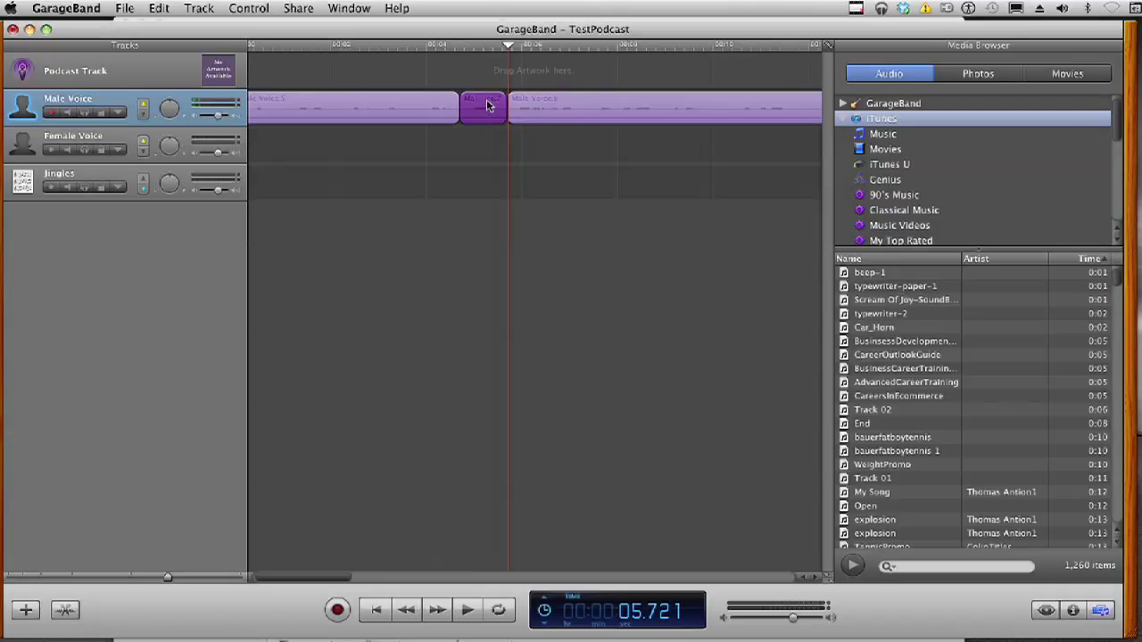
key("Delete")
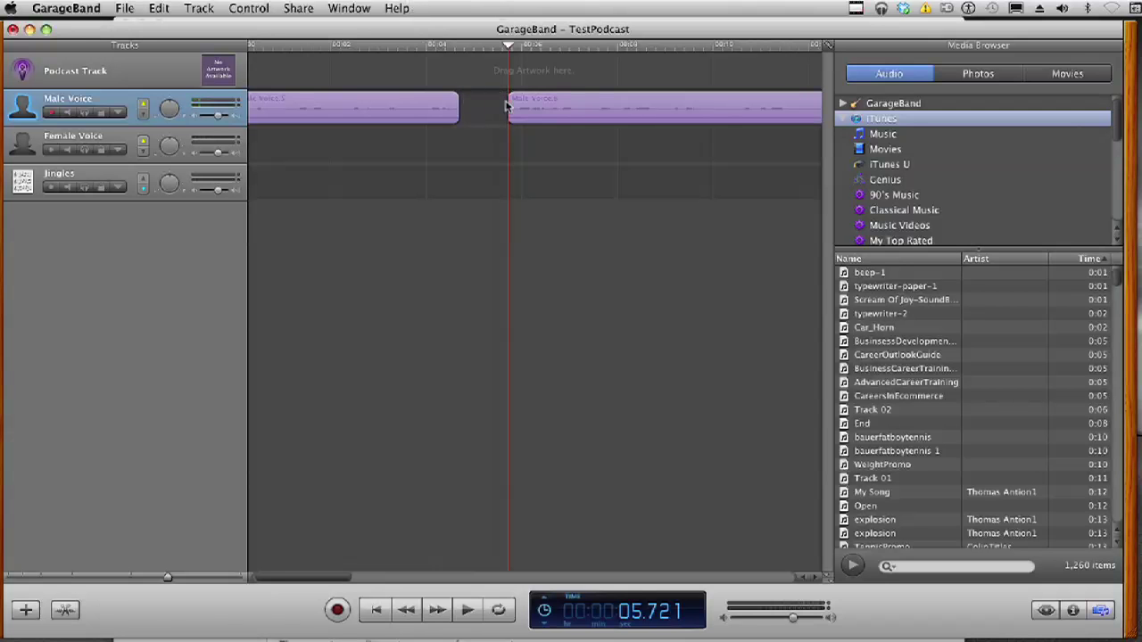
left_click(661, 107)
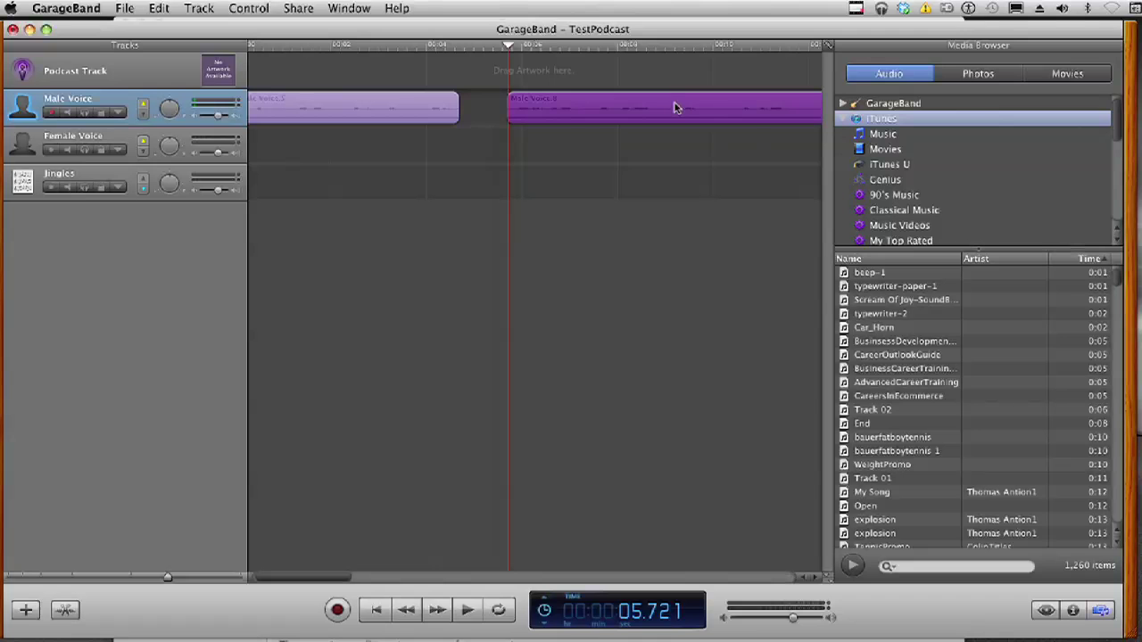
left_click_drag(676, 107, 626, 108)
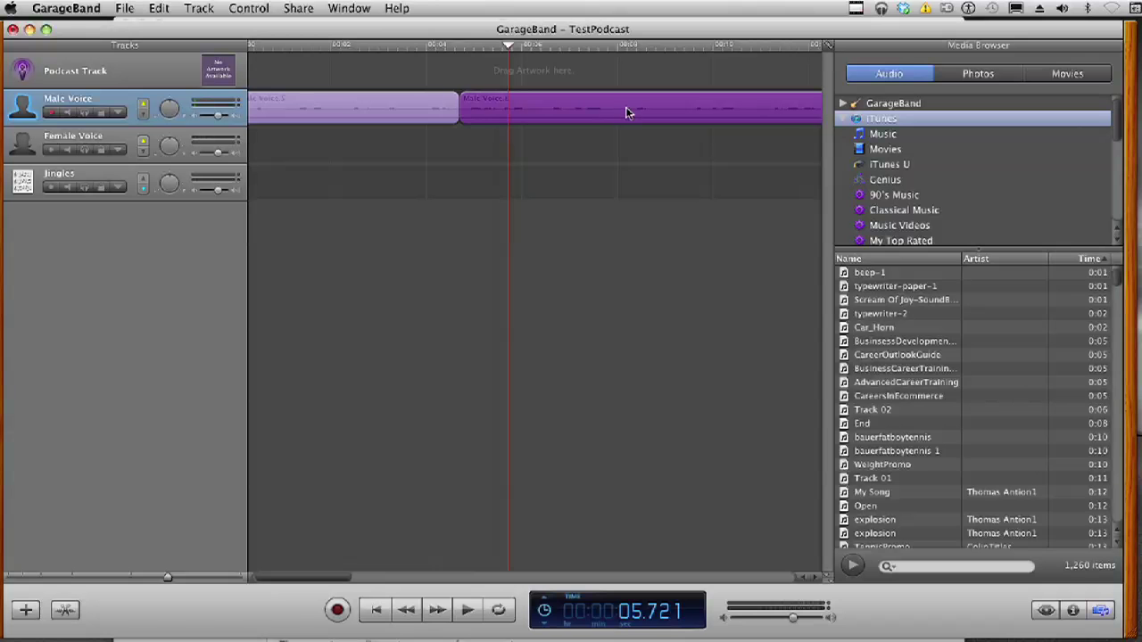
Step: Play the Male Voice track from just before the join and stop shortly after it to hear the edit
left_click(422, 50)
key("space")
scroll(321, 51, "left", 1)
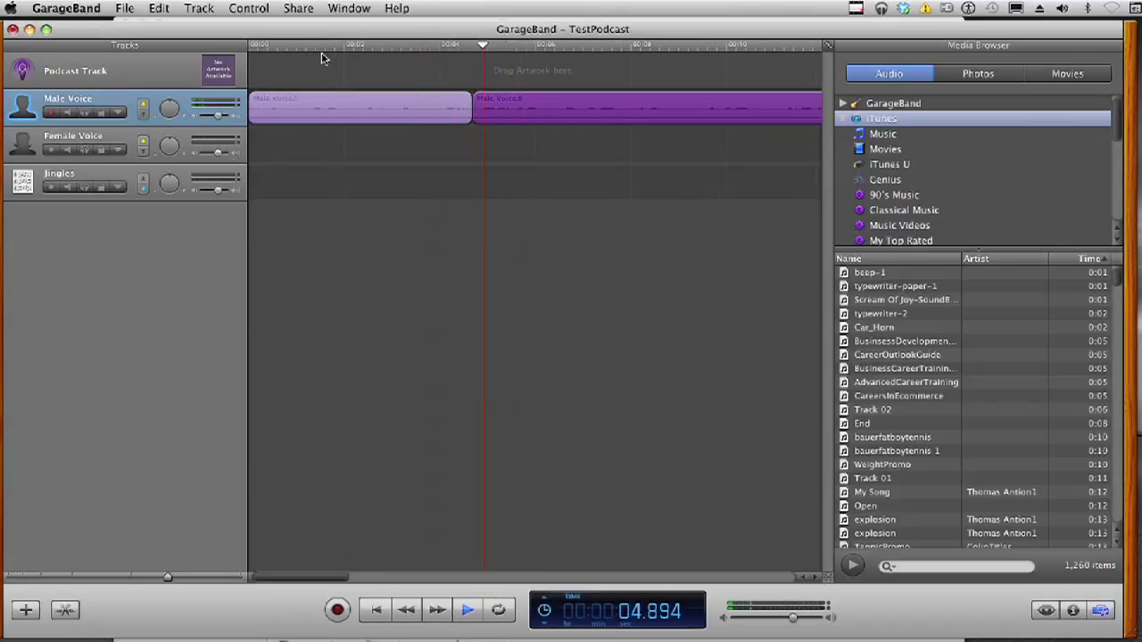
key("space")
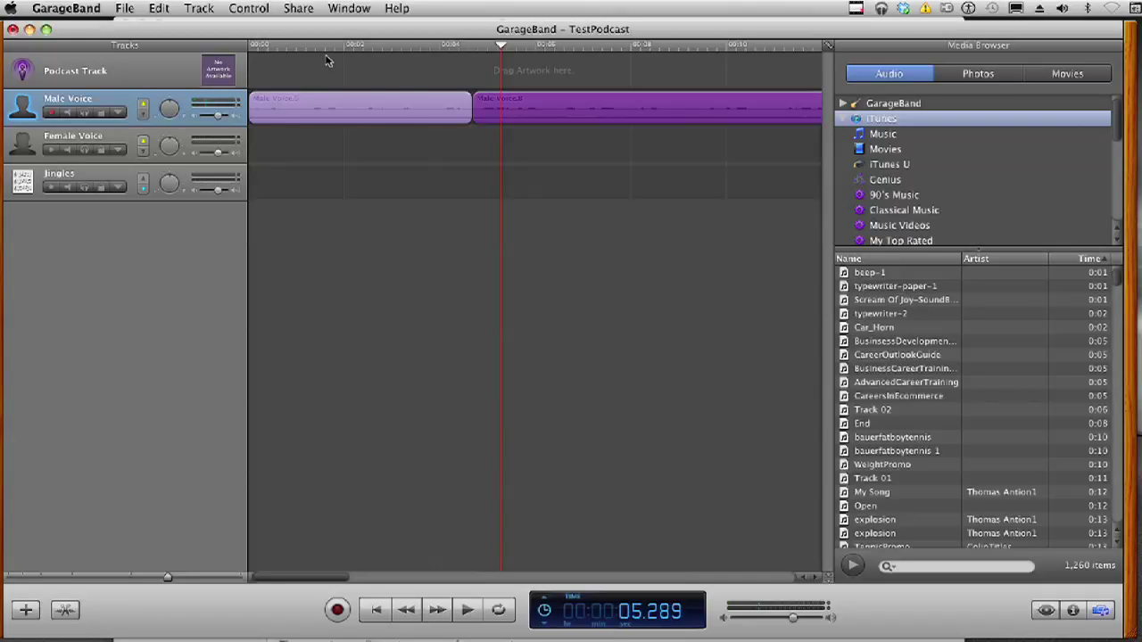
Step: Alternately select the Male Voice segments before and after the join to check that they are separate, ending on the first
left_click(396, 114)
left_click(541, 112)
left_click(405, 112)
left_click(507, 109)
left_click(390, 108)
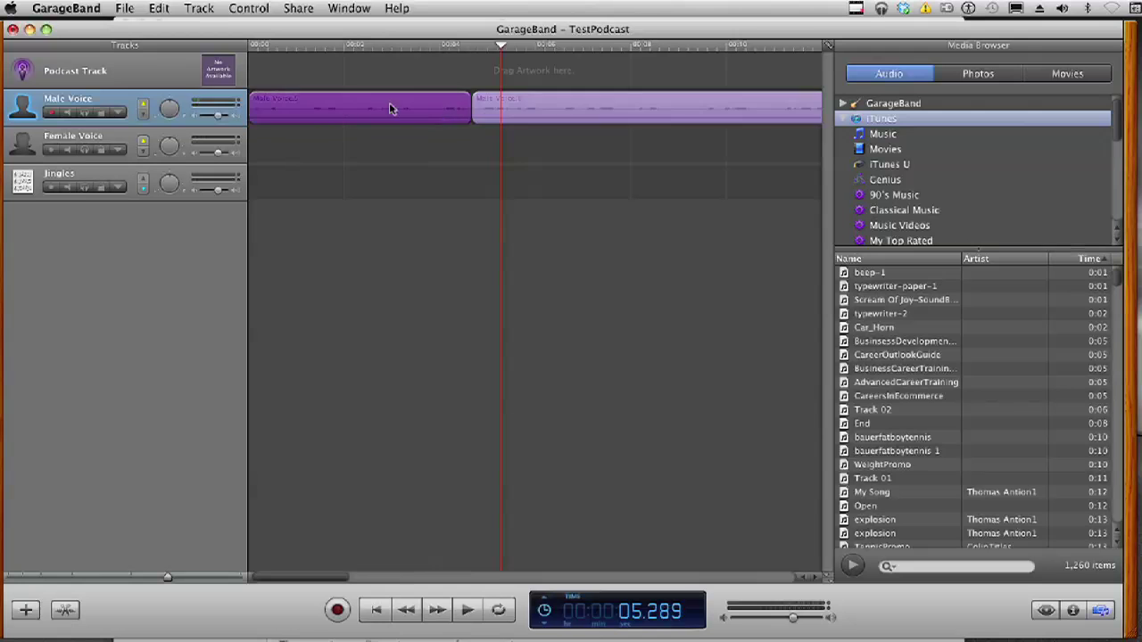
left_click(495, 107)
left_click(449, 106)
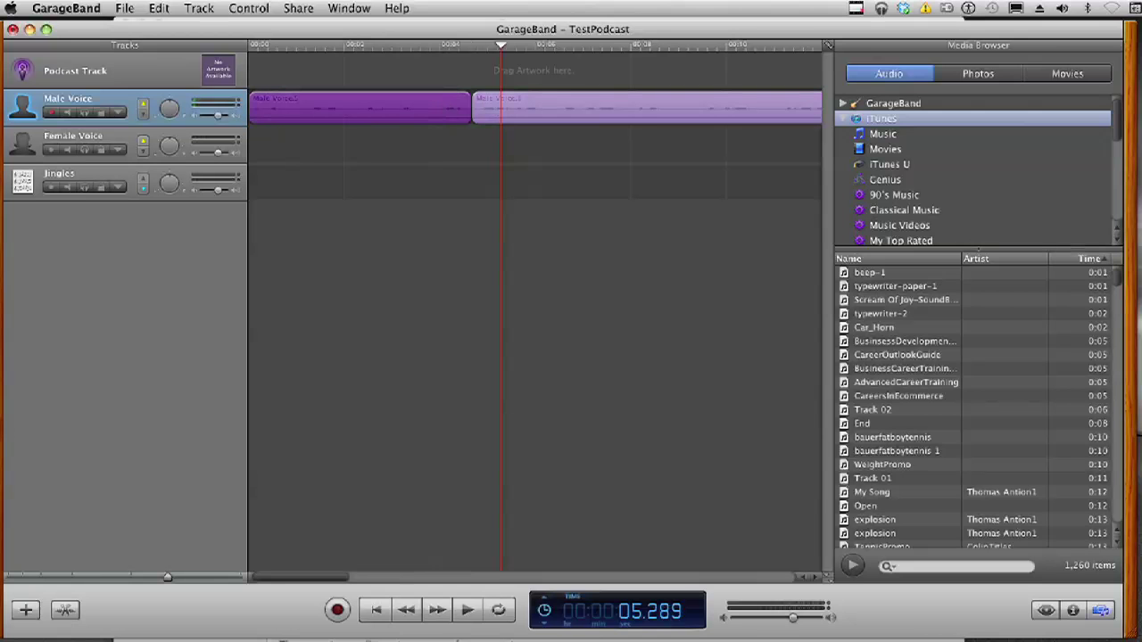